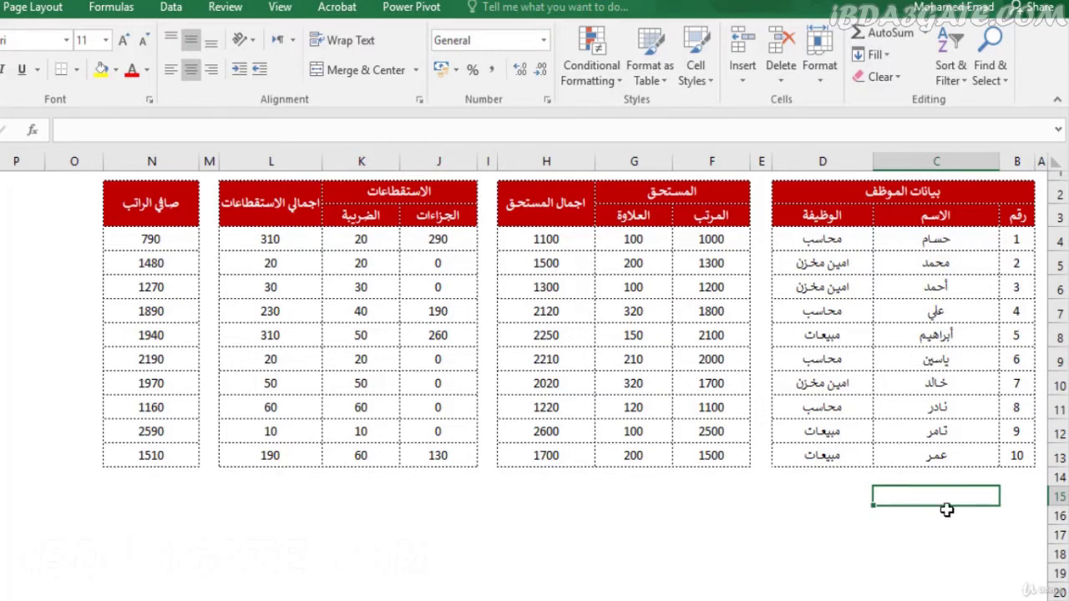
- Type 11 and 12 below the employee numbers, then clear those manual entries again
scroll(946, 510, "down", 1)
left_click(1020, 420)
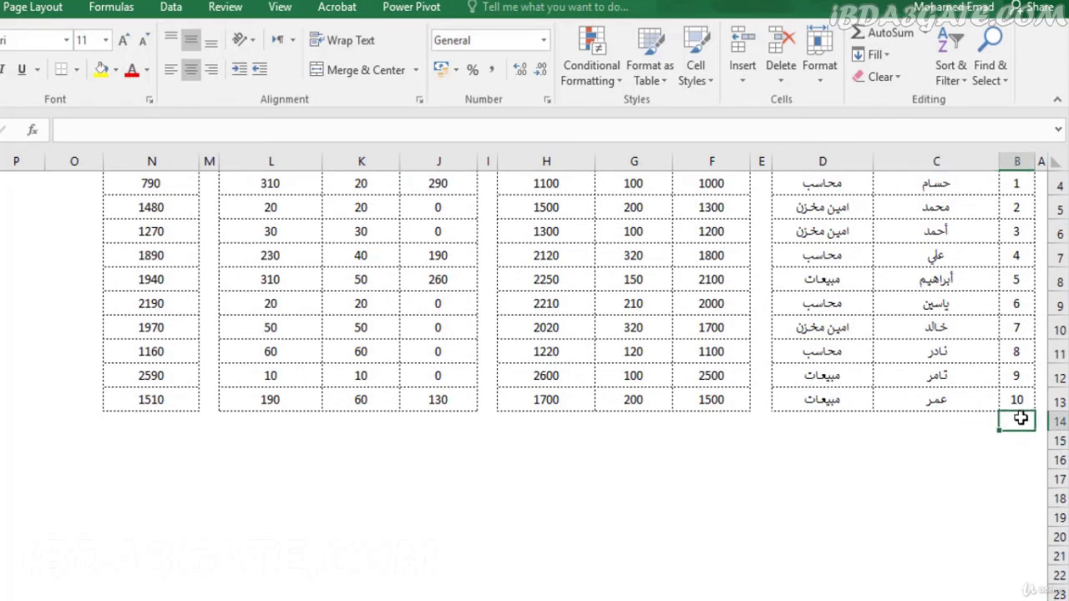
type("11")
key("Return")
type("12")
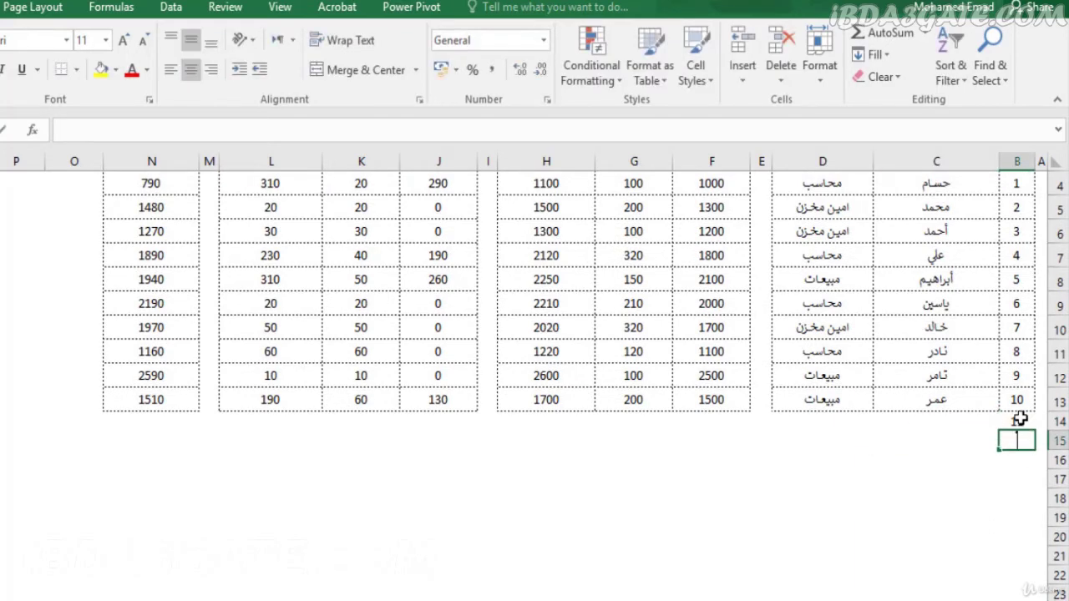
key("Return")
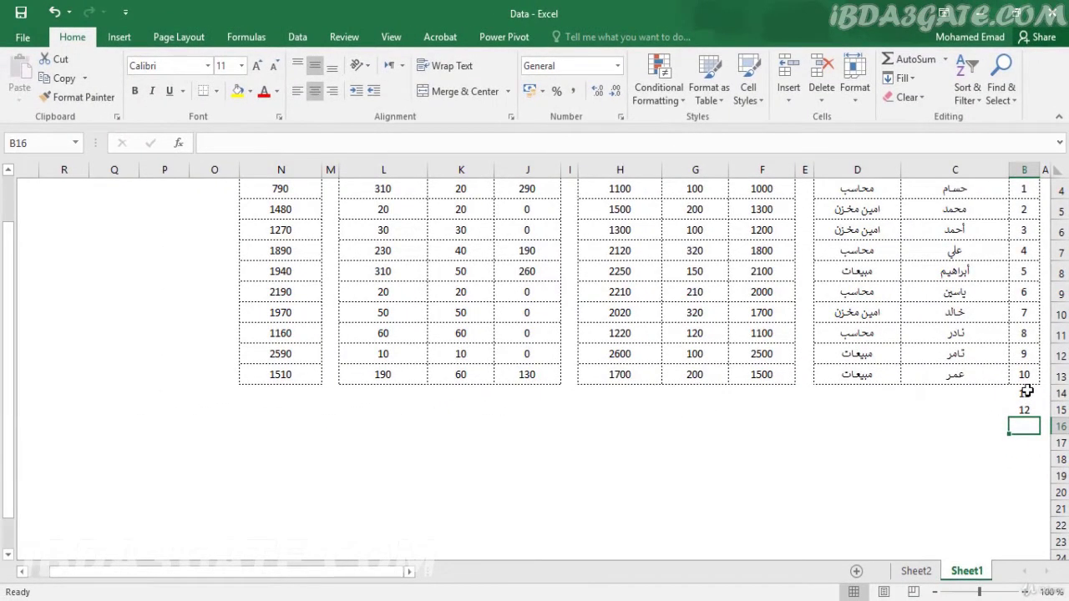
left_click_drag(1026, 390, 1026, 425)
key("Delete")
scroll(1026, 425, "up", 1)
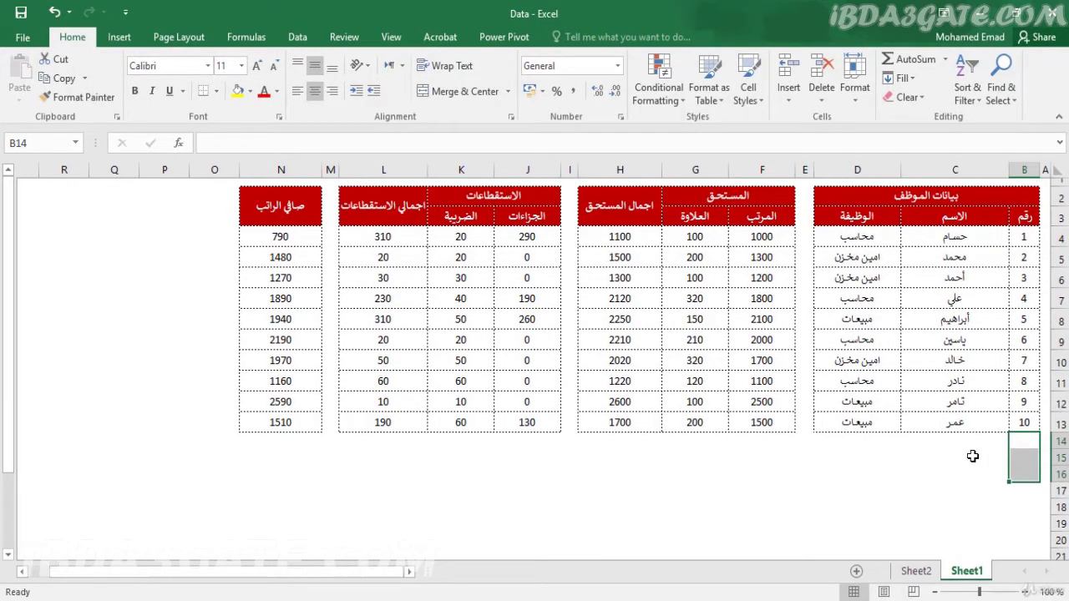
left_click(973, 456)
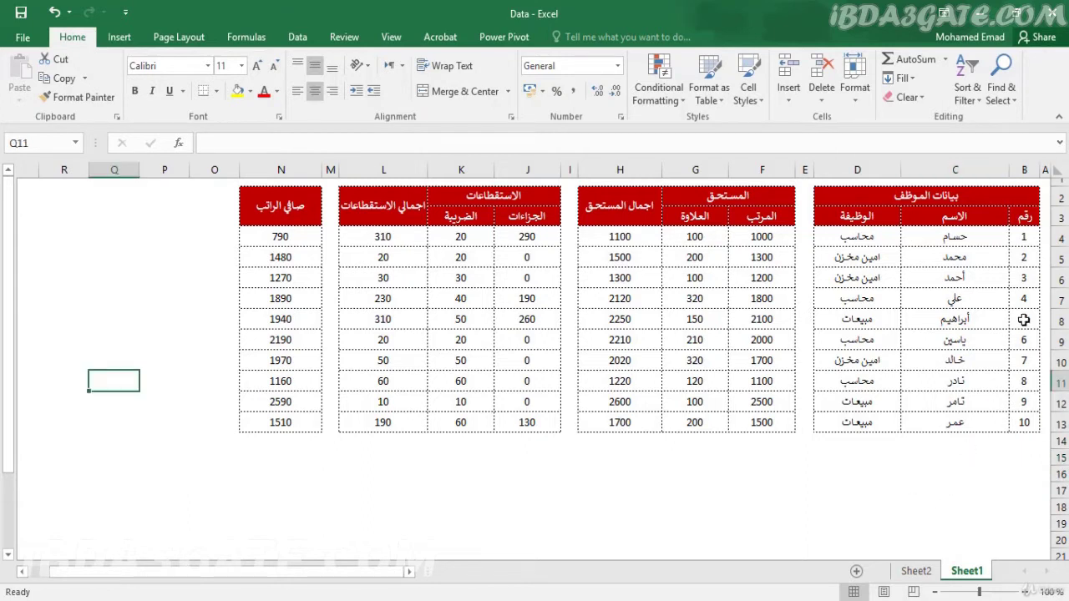
- Fill column B as a Columns series from the employee numbers with stop value 100
left_click(1028, 240)
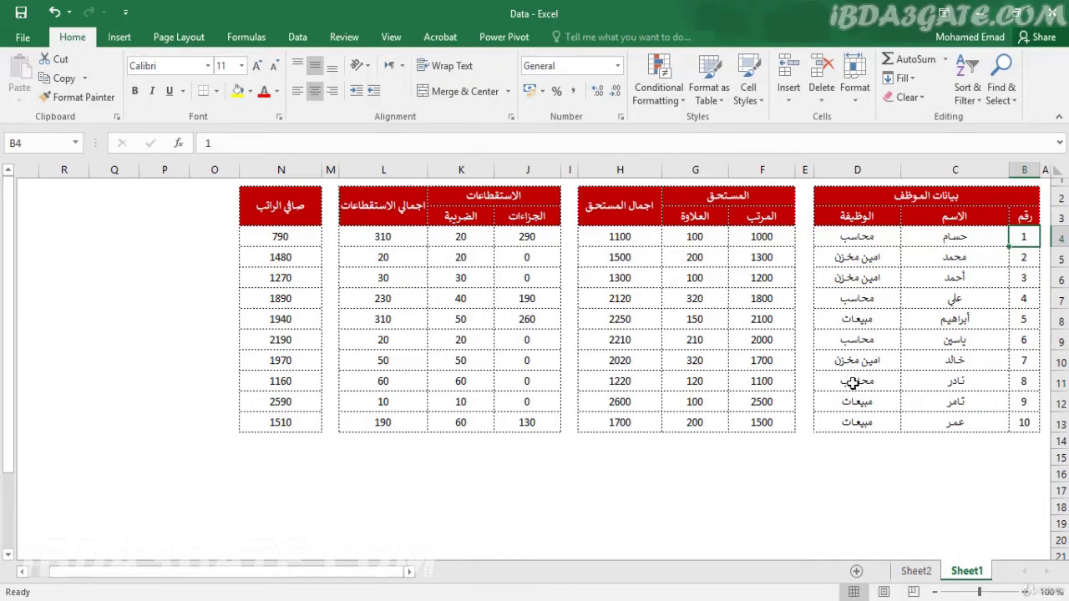
left_click(1026, 424)
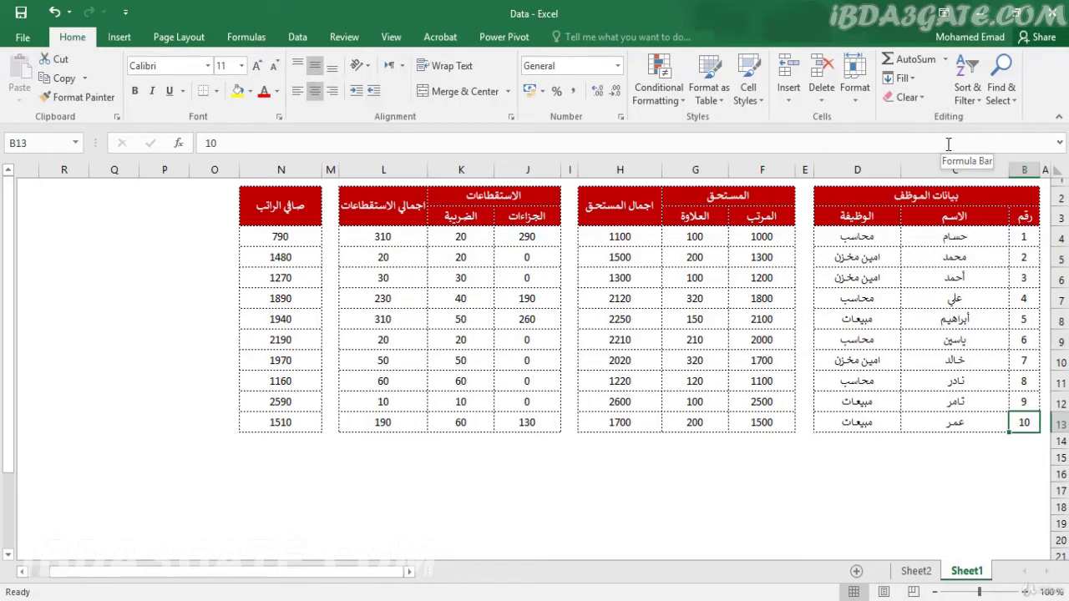
left_click(905, 78)
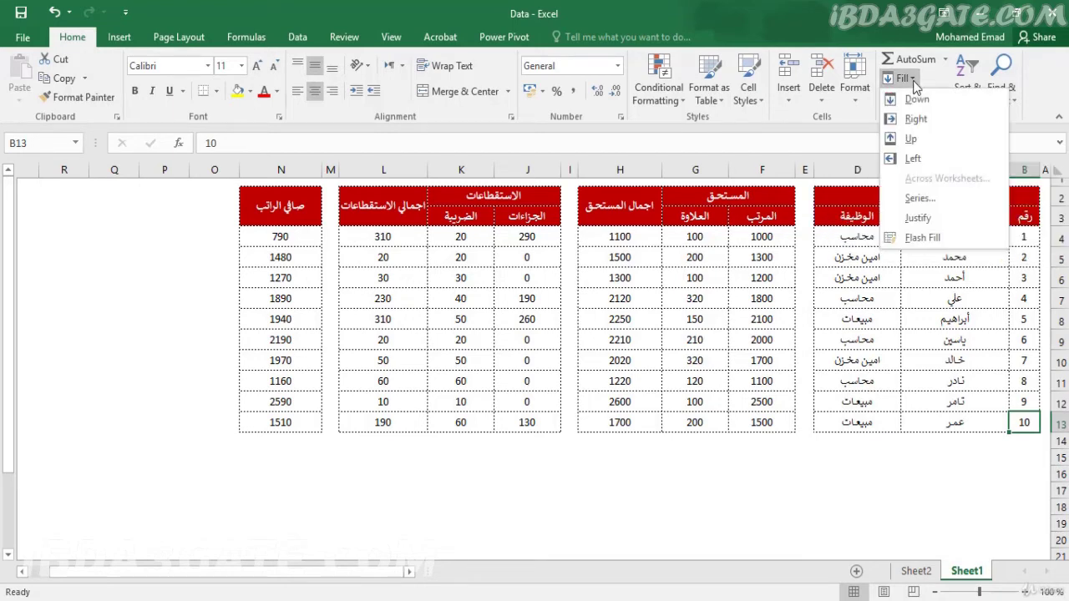
left_click(971, 198)
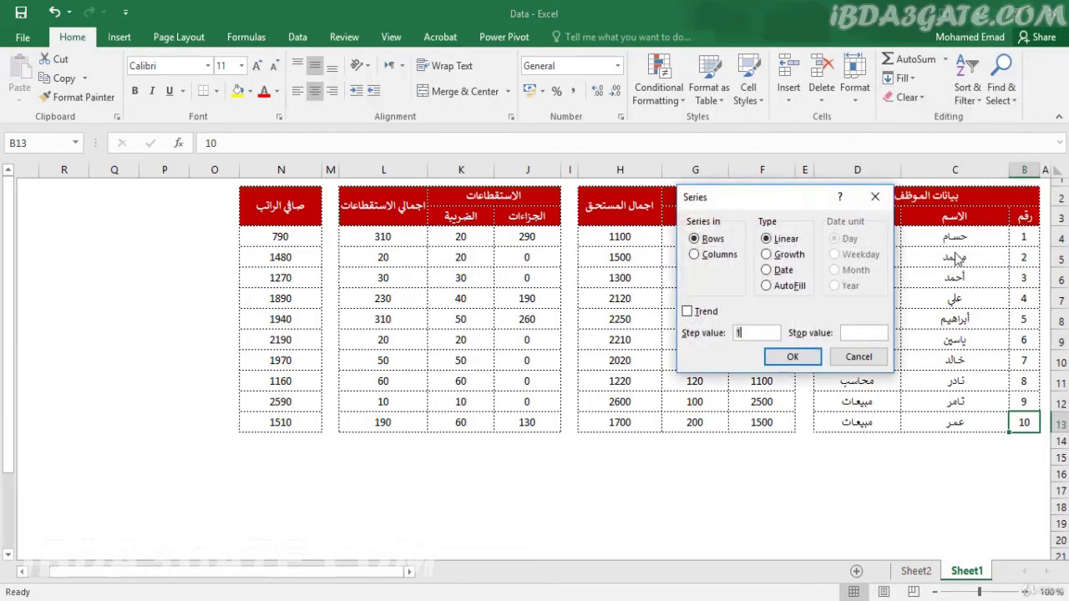
left_click_drag(795, 197, 663, 172)
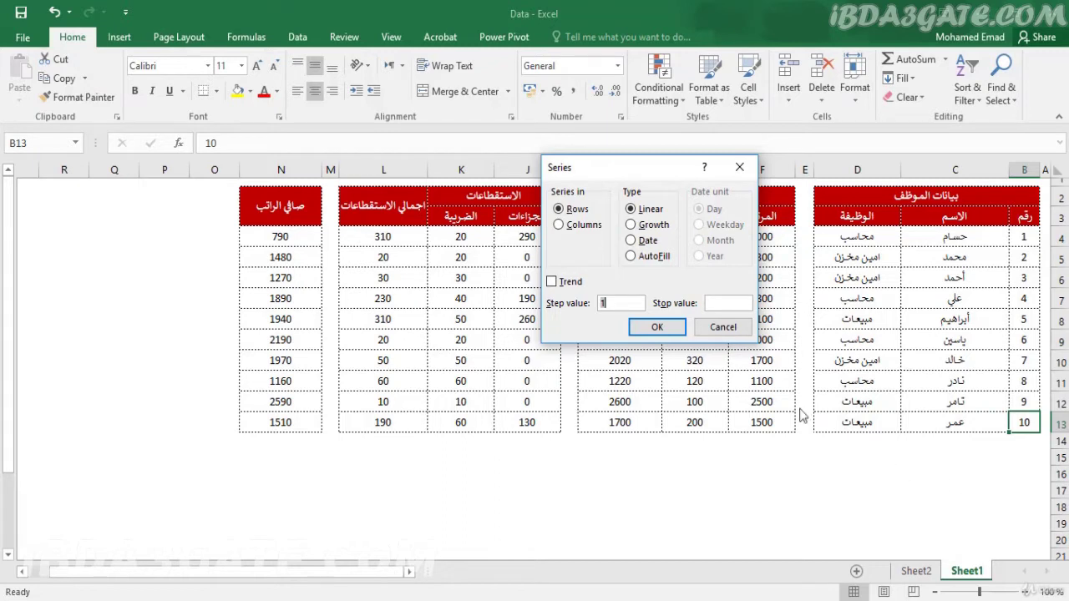
left_click(585, 237)
left_click(742, 304)
type("100")
left_click(666, 328)
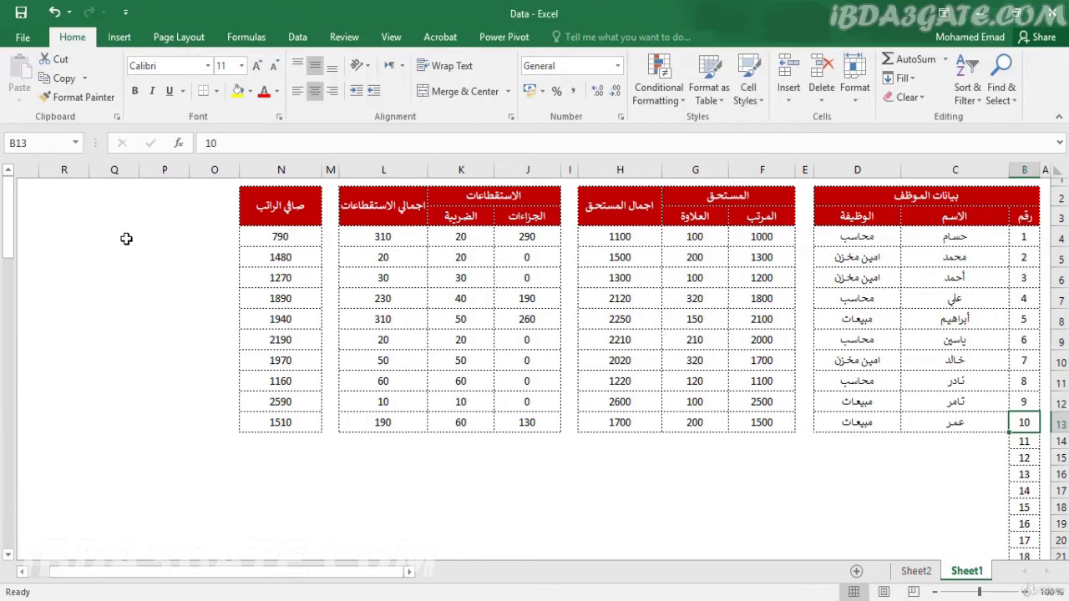
left_click_drag(9, 221, 10, 317)
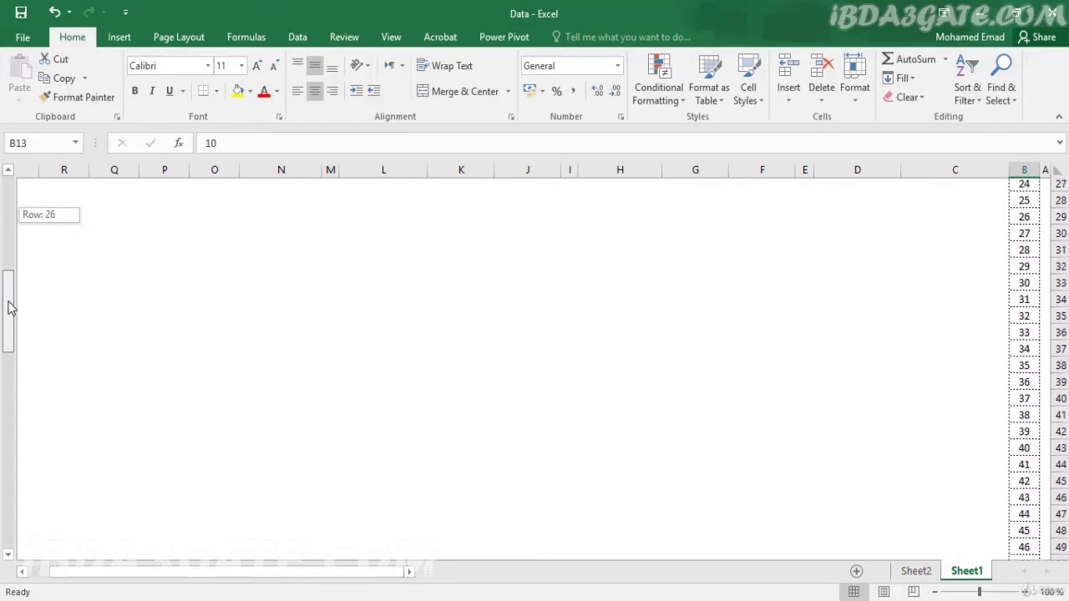
left_click_drag(10, 317, 13, 219)
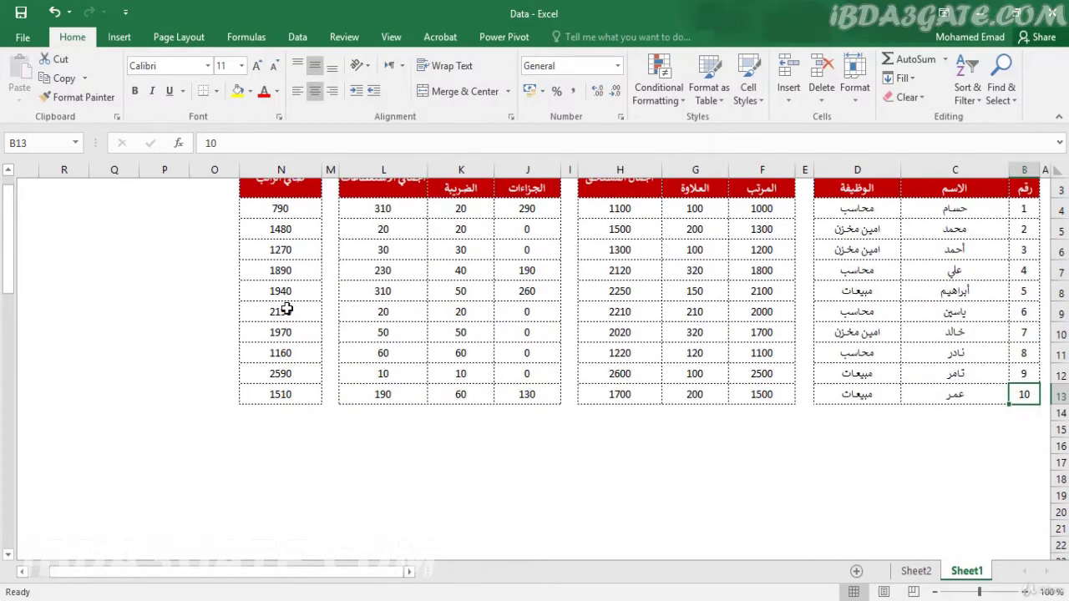
- Refill column B as a Columns series with step value 5 and stop value 50
left_click(902, 78)
left_click(919, 198)
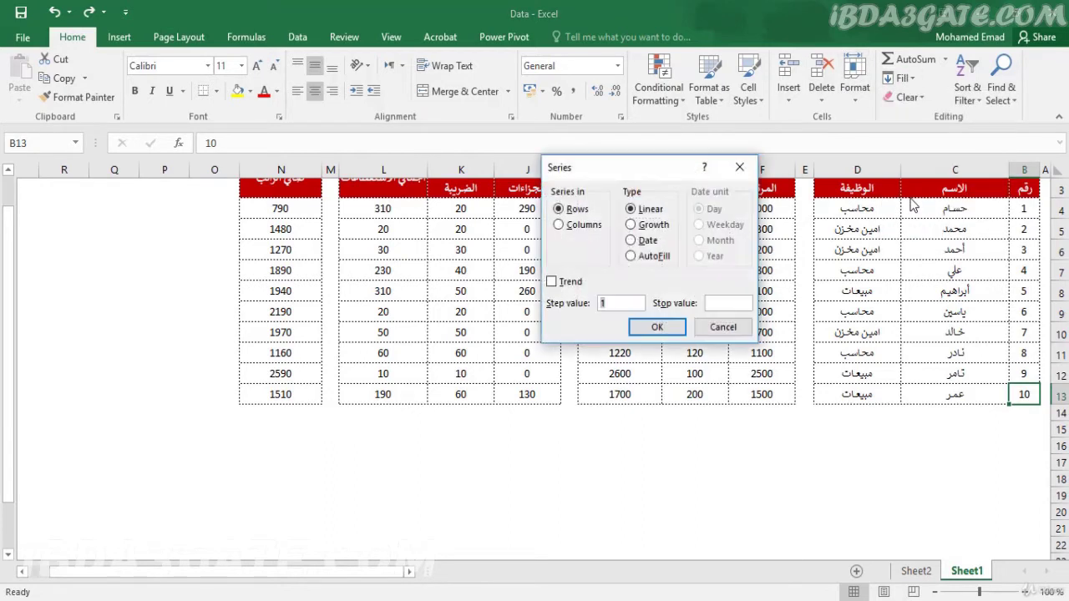
left_click(579, 230)
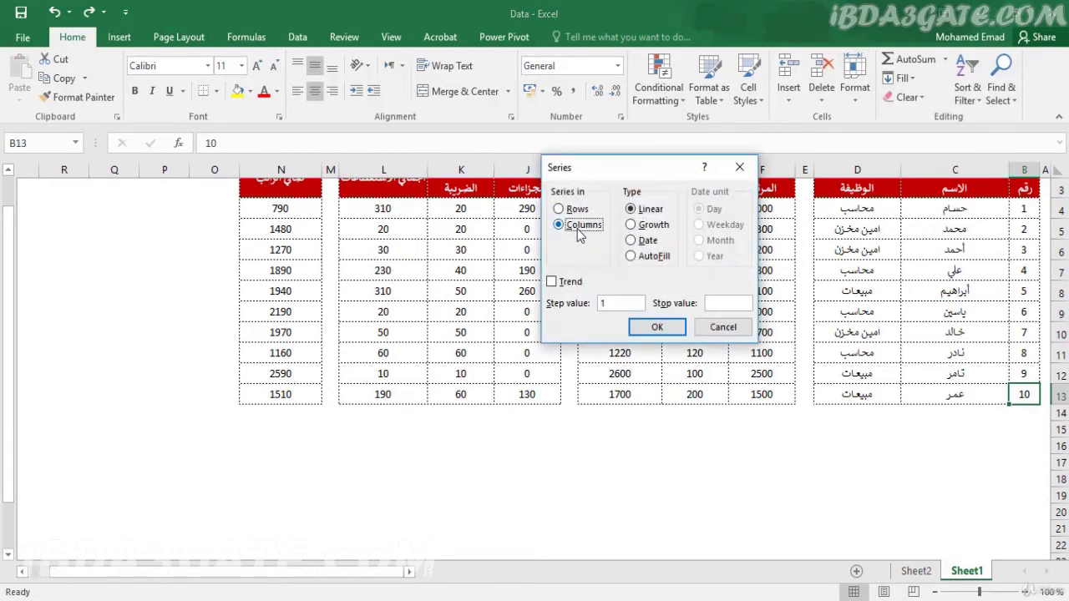
left_click(623, 303)
left_click_drag(623, 303, 588, 311)
type("5")
left_click(717, 301)
type("50")
key("Return")
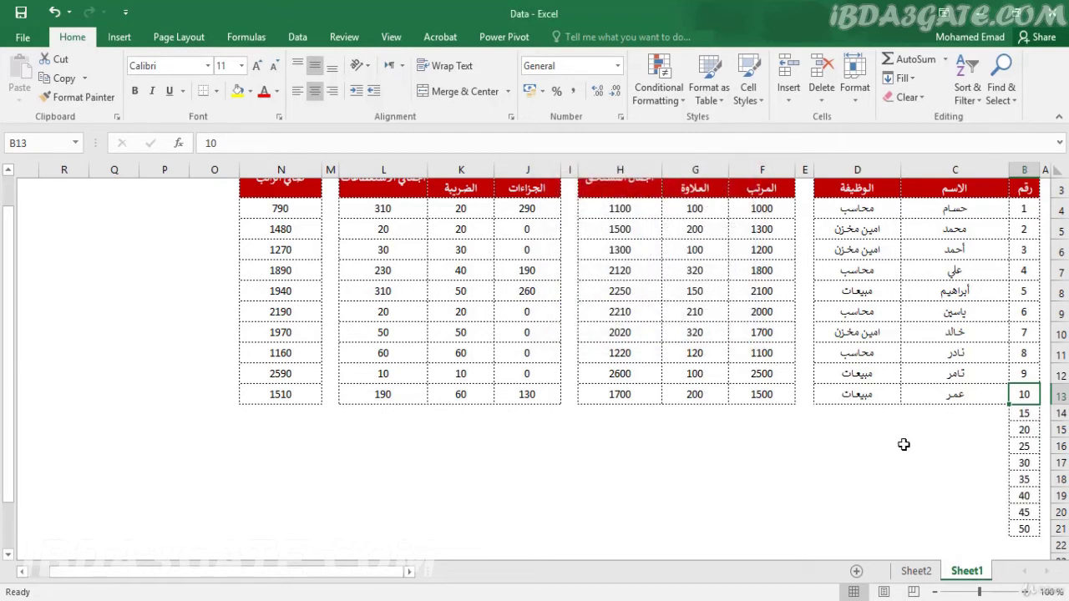
- Check that B14–B16 read 15, 20 and 25, then undo the count-by-5 series
left_click(1024, 414)
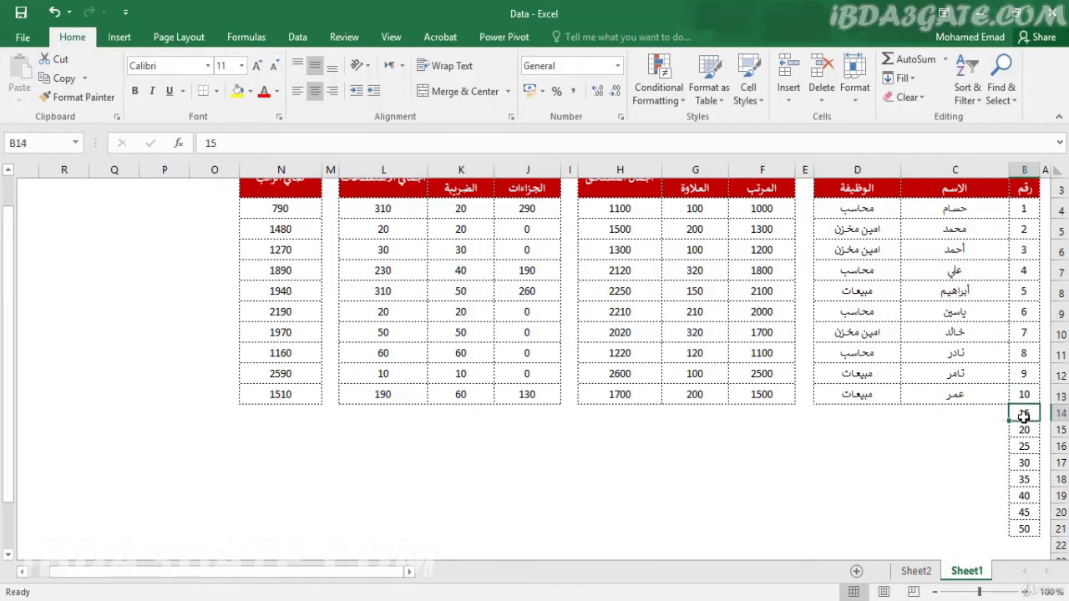
left_click(1026, 429)
left_click(1030, 445)
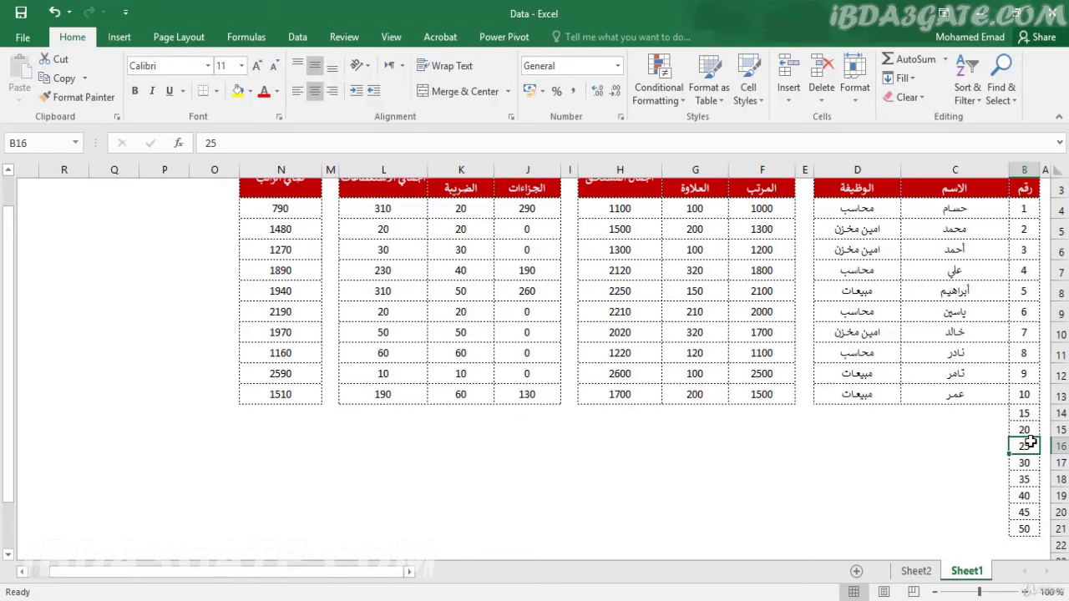
key("ctrl+z")
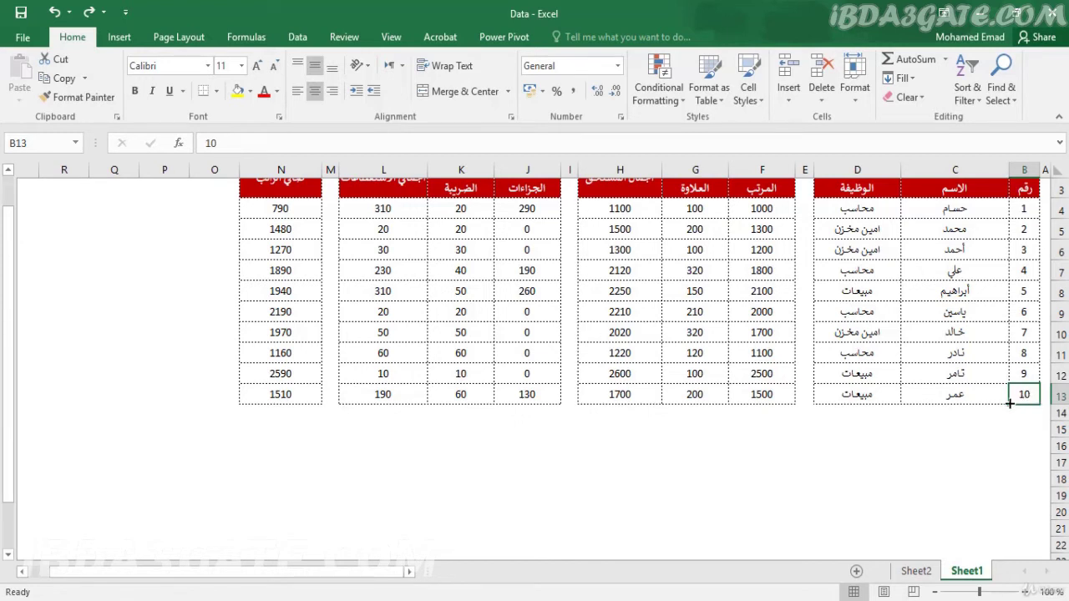
- Extend the 10 in B13 down to B20 as Fill Series (11–17), then show Sheet2
left_click_drag(1008, 404, 1008, 473)
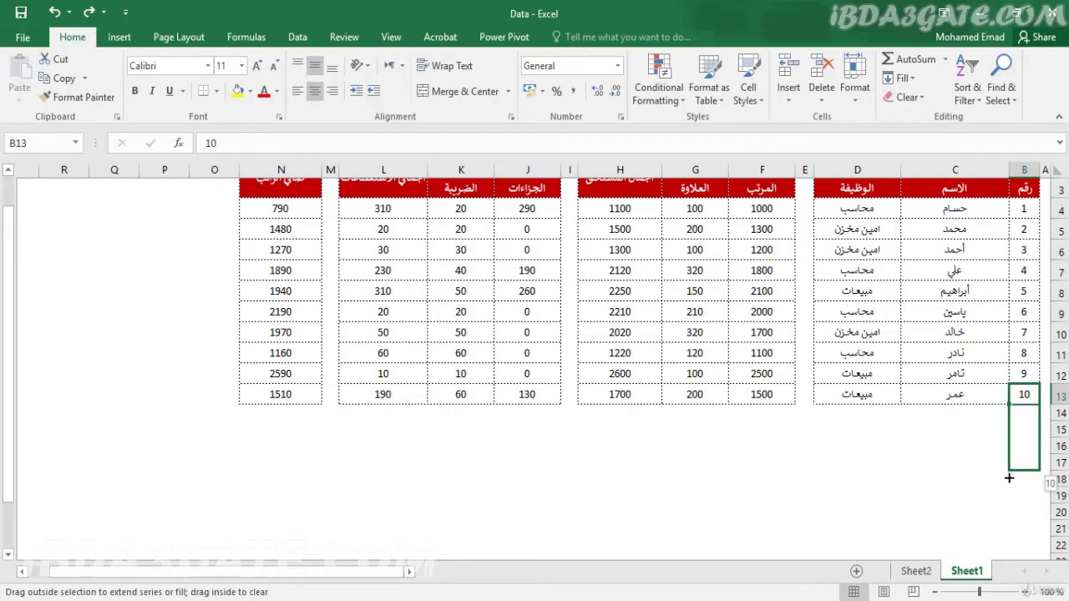
left_click_drag(1009, 477, 1009, 515)
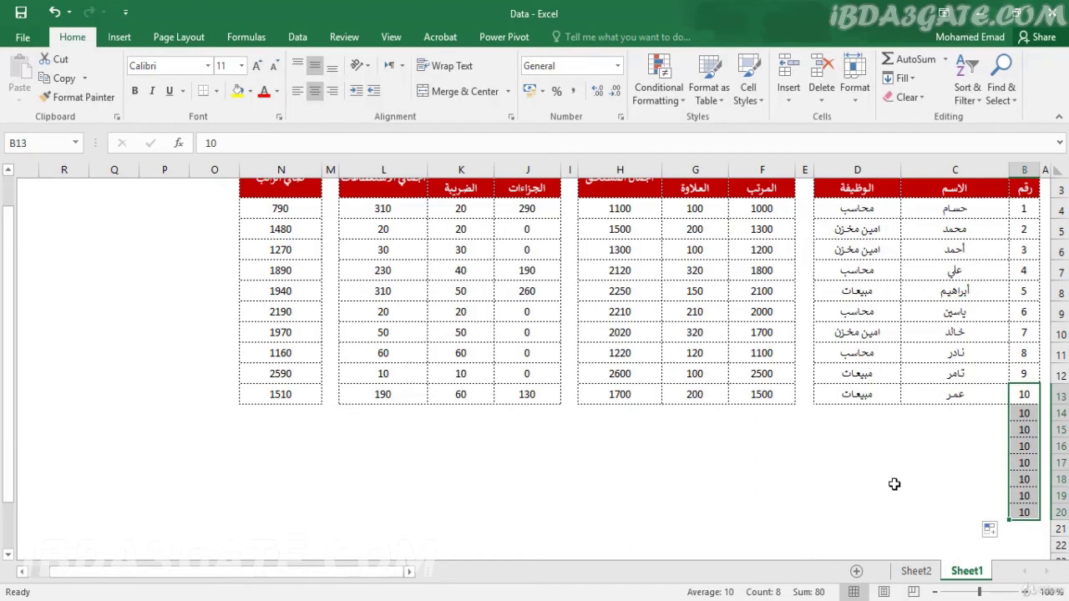
left_click(992, 530)
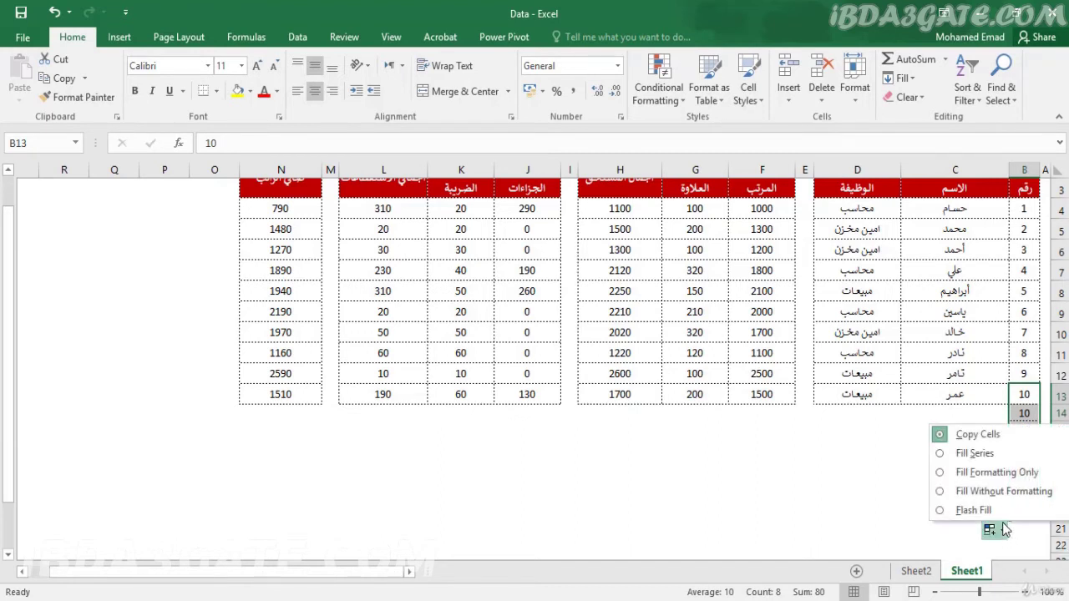
left_click(974, 453)
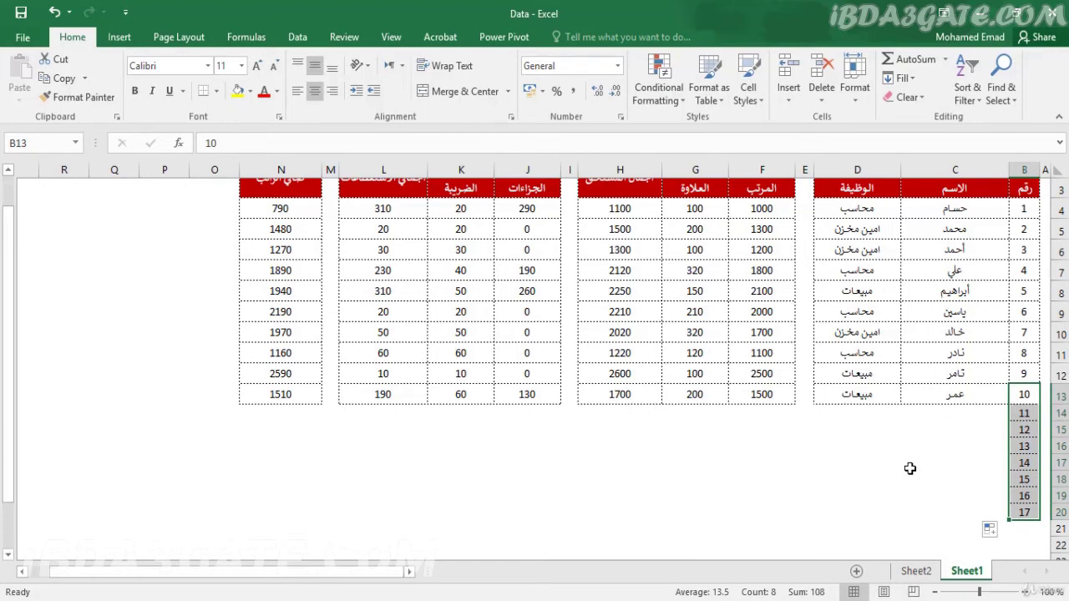
left_click(909, 469)
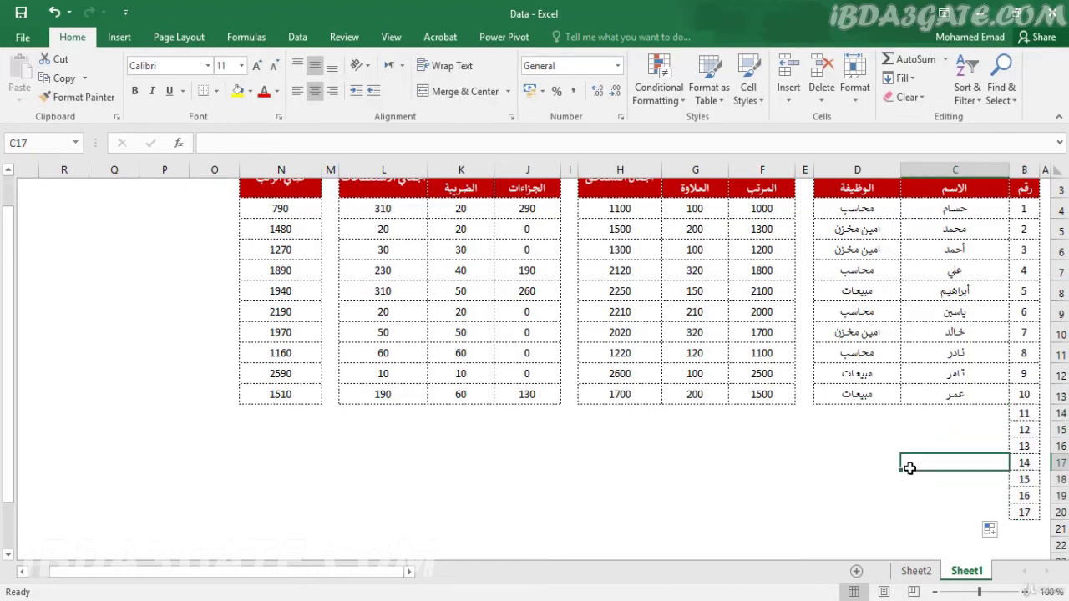
left_click(915, 570)
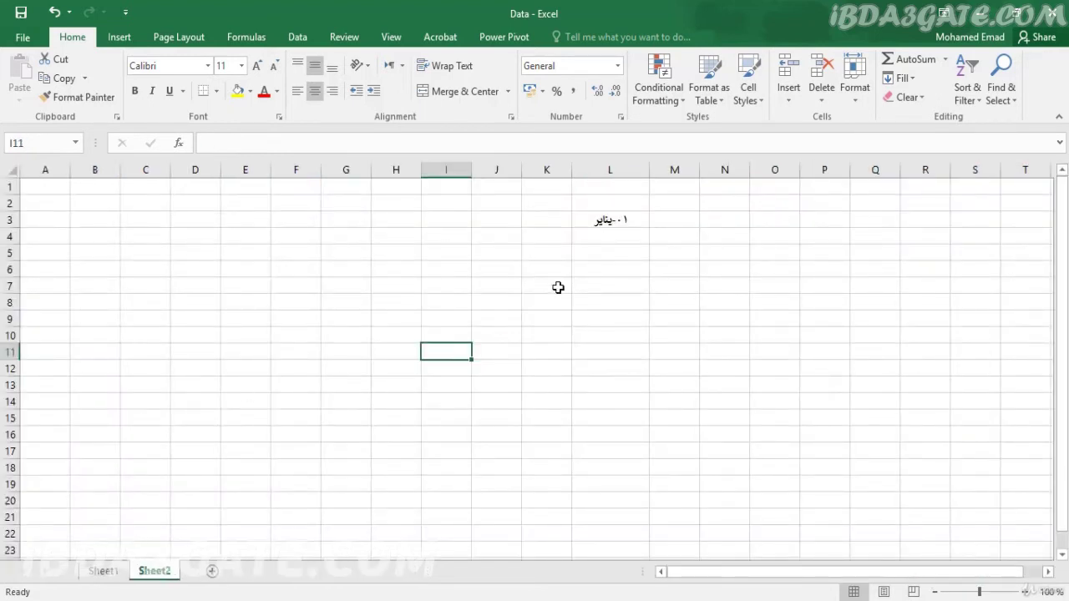
- Extend the January date in L3 across row 3 as a Rows date series stepping by Month
left_click(614, 221)
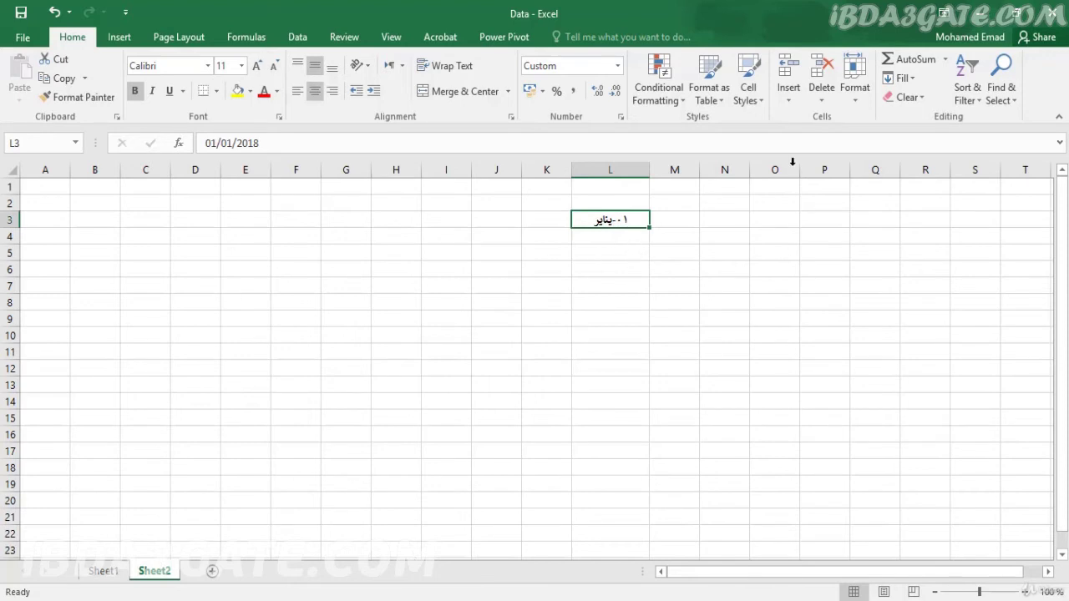
left_click(916, 78)
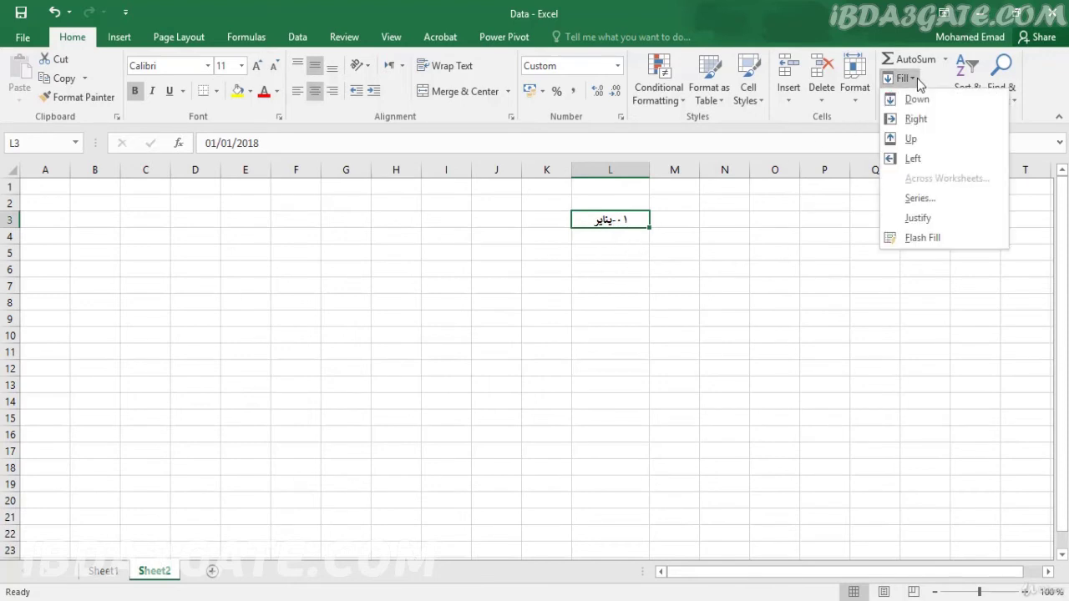
left_click(970, 198)
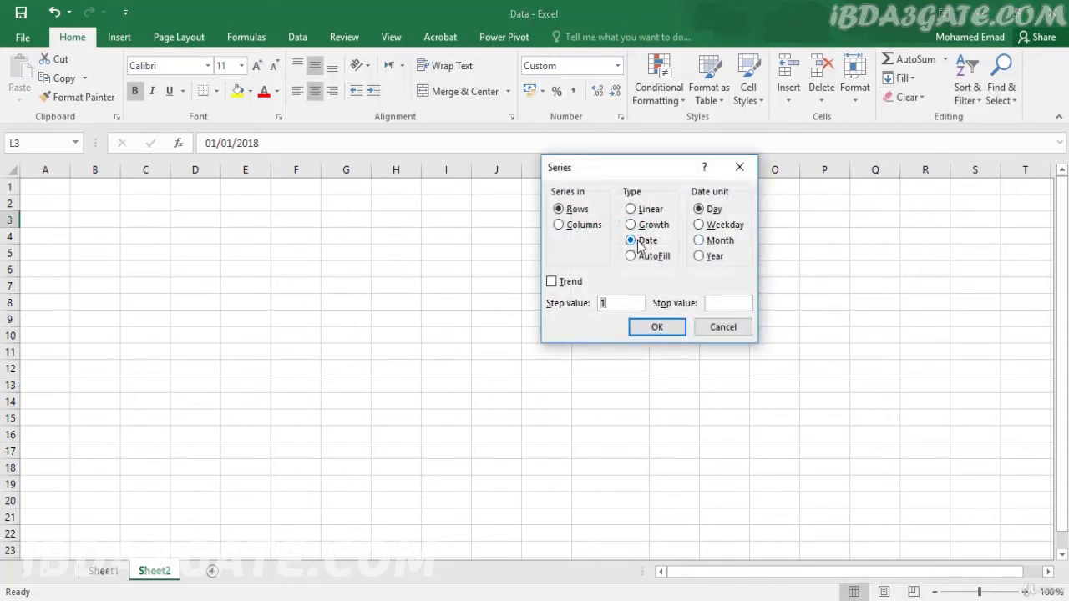
left_click(698, 241)
left_click(728, 305)
key("Return")
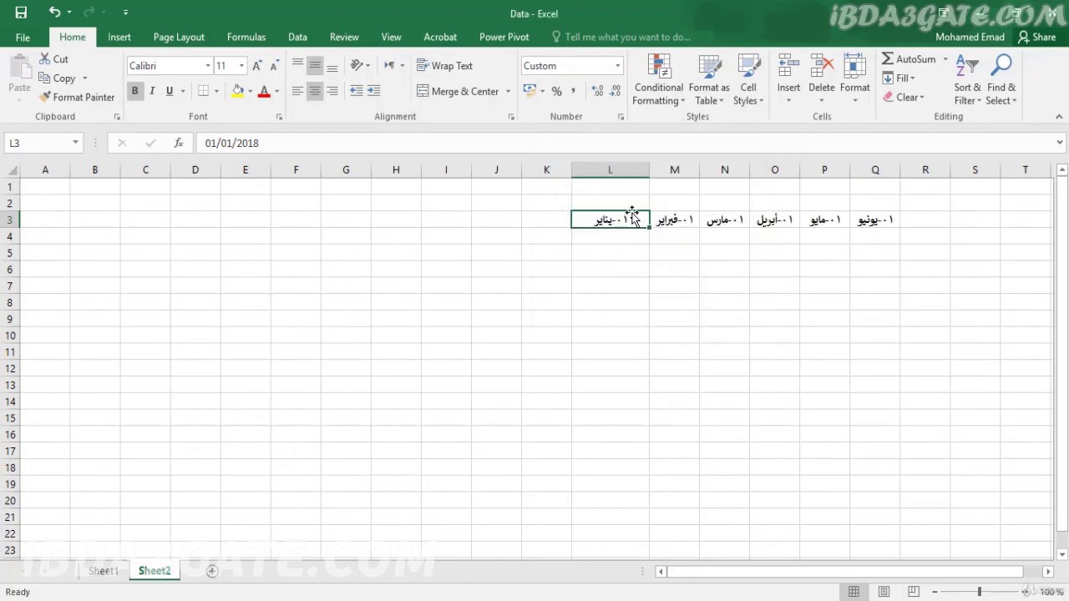